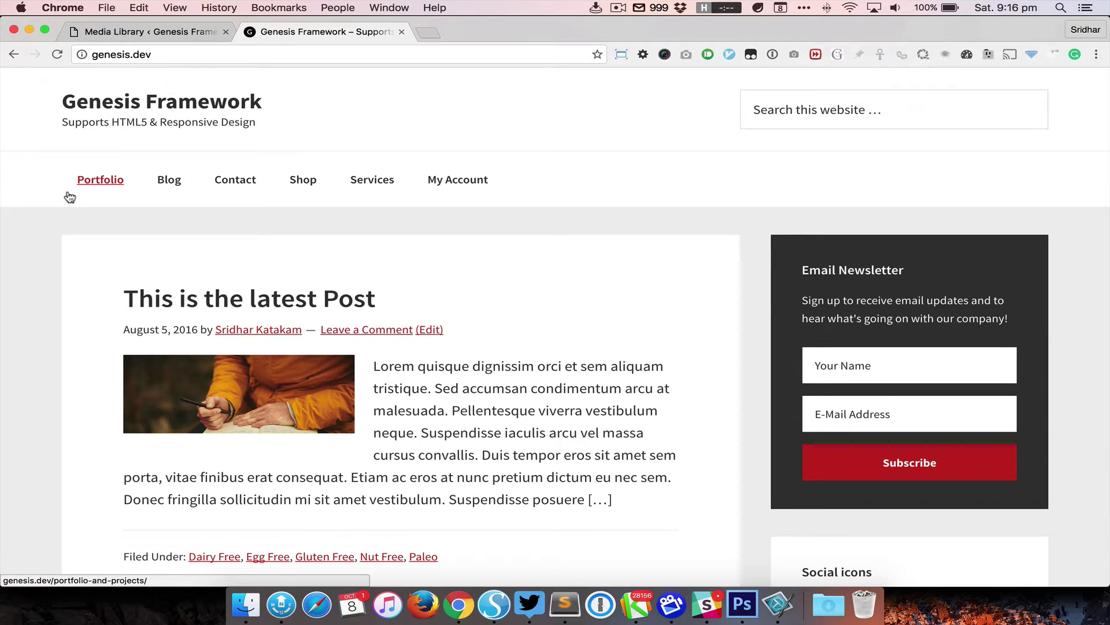
In Appearance > Menus, add Home from the full Pages list atop the Main Menu and save
{"action": "left_click", "coordinate": [193, 33]}
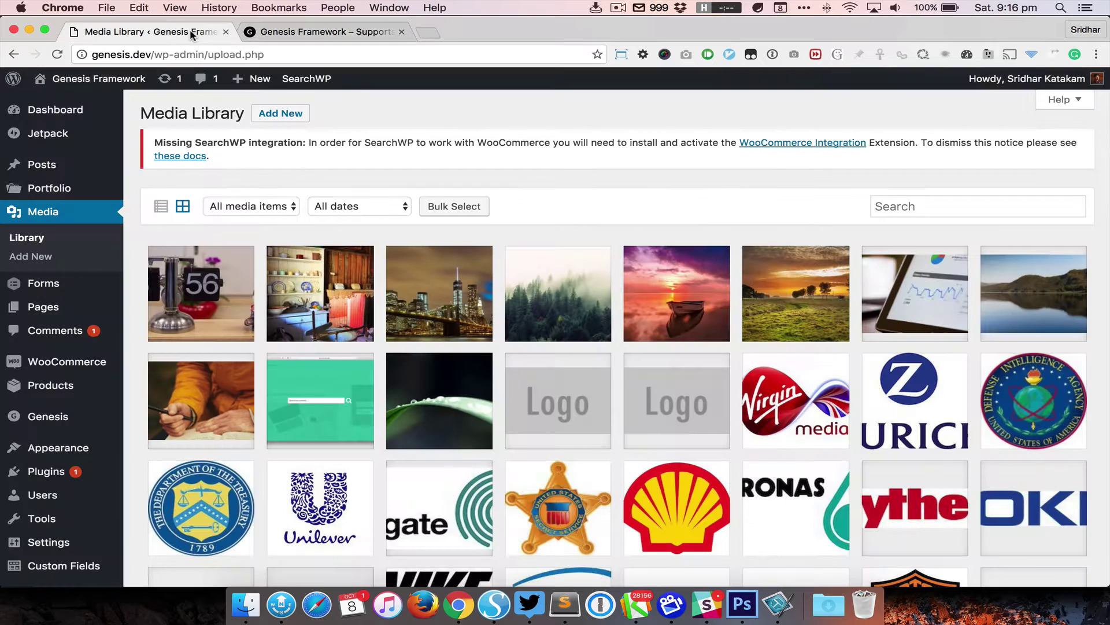
{"action": "mouse_move", "coordinate": [98, 450]}
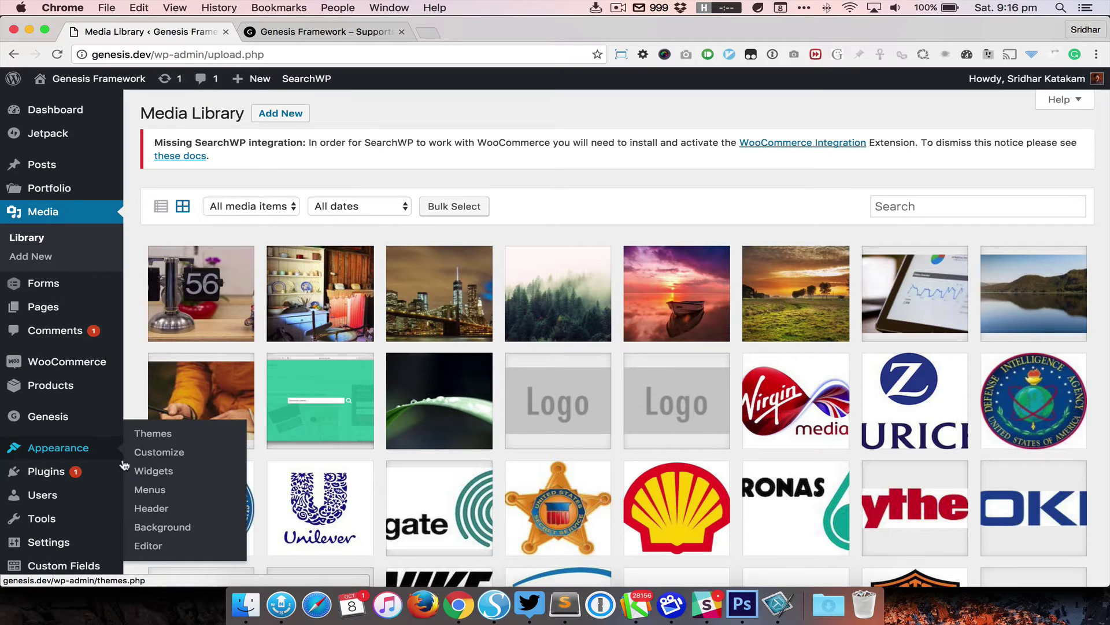
{"action": "left_click", "coordinate": [152, 490]}
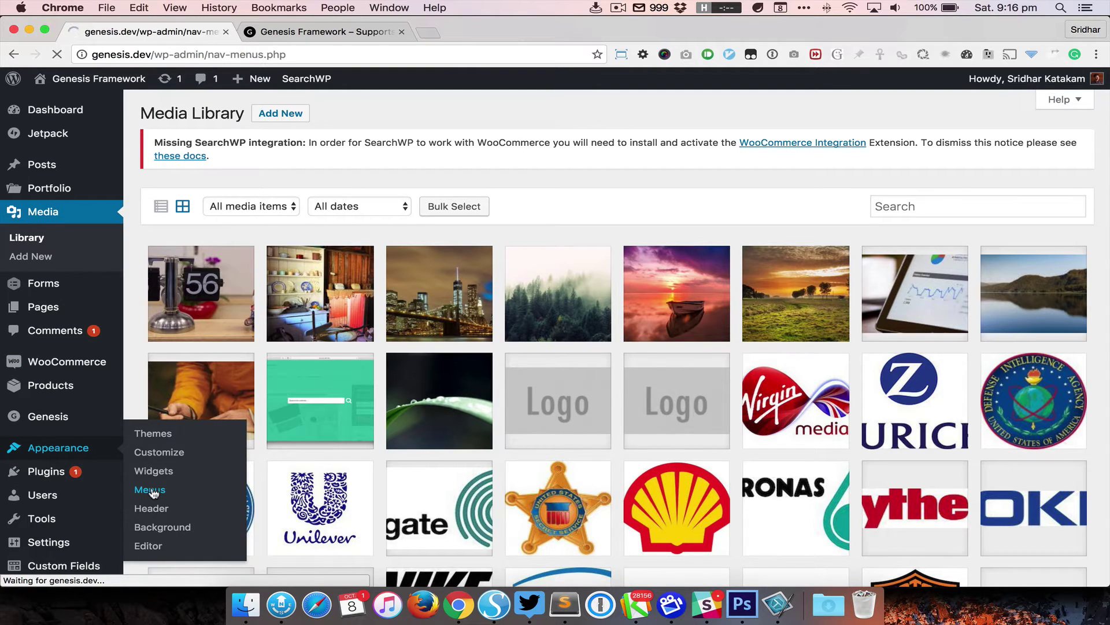
{"action": "scroll", "coordinate": [536, 335], "scroll_direction": "down", "scroll_amount": 2}
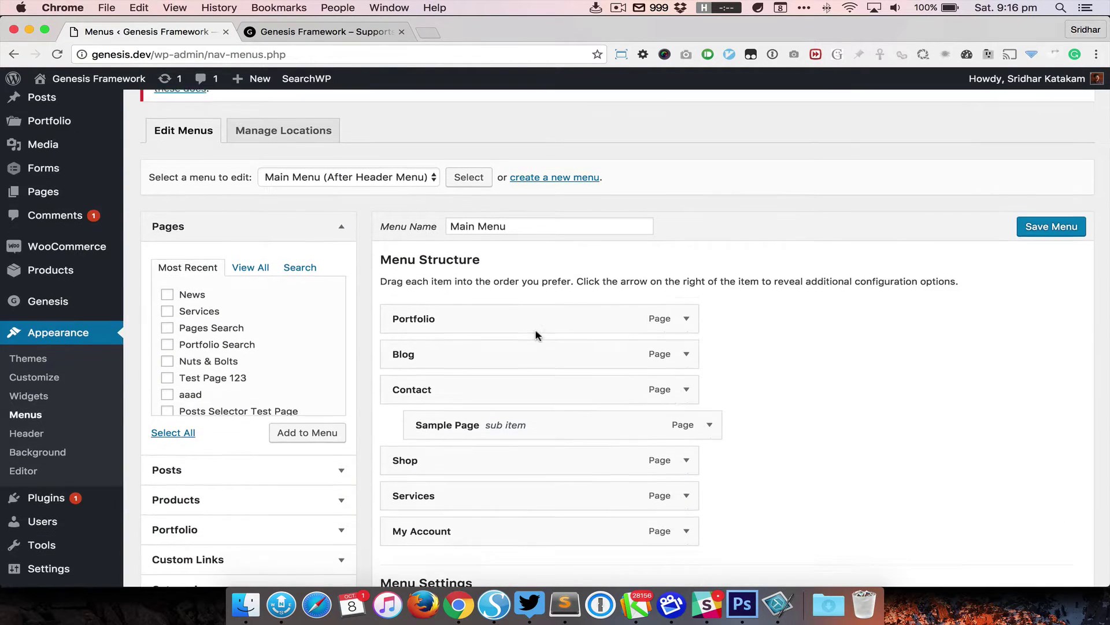
{"action": "scroll", "coordinate": [624, 322], "scroll_direction": "down", "scroll_amount": 5}
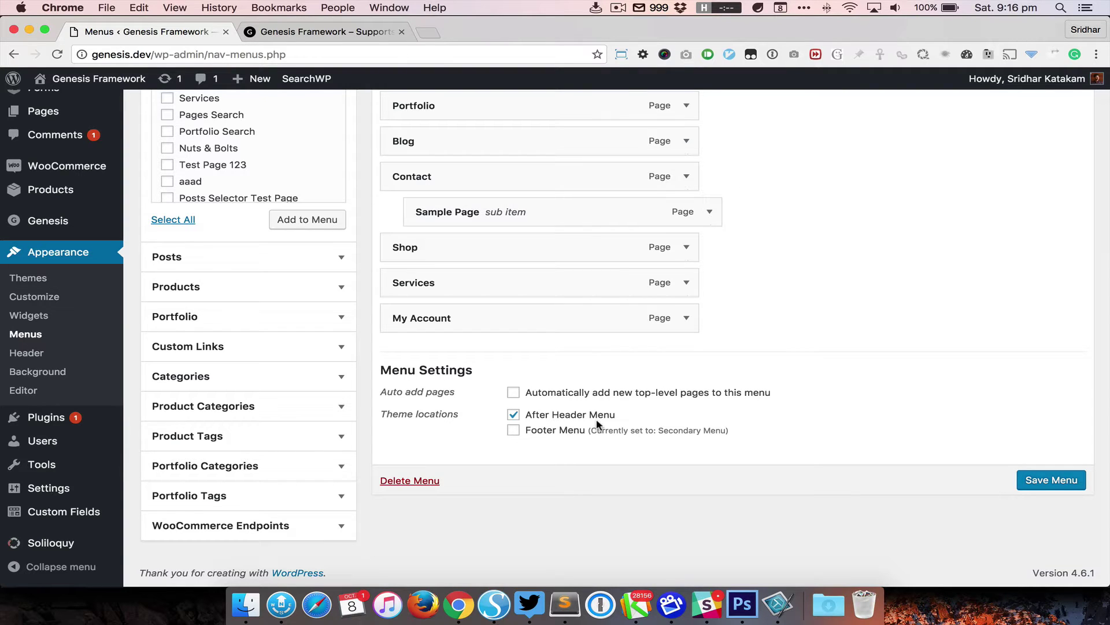
{"action": "scroll", "coordinate": [543, 398], "scroll_direction": "up", "scroll_amount": 4}
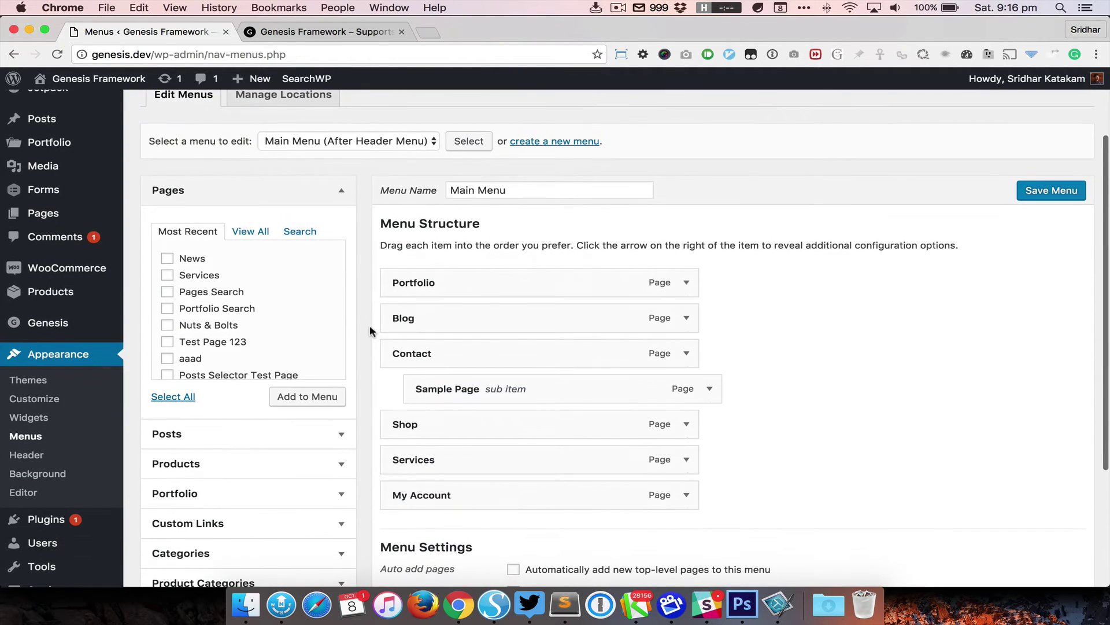
{"action": "left_click", "coordinate": [251, 231]}
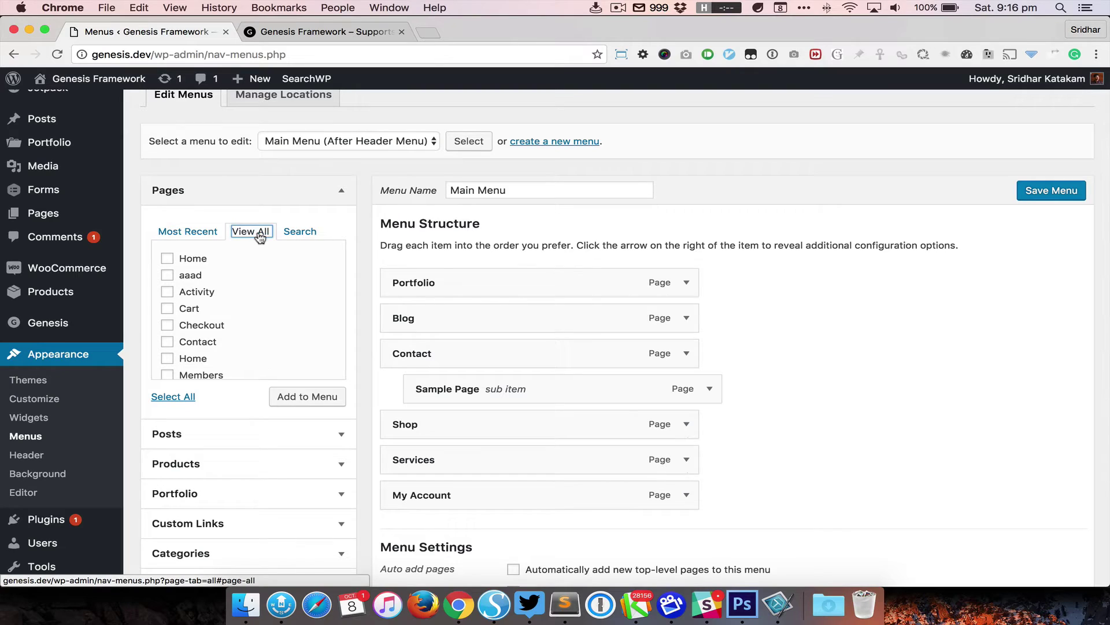
{"action": "left_click", "coordinate": [168, 259]}
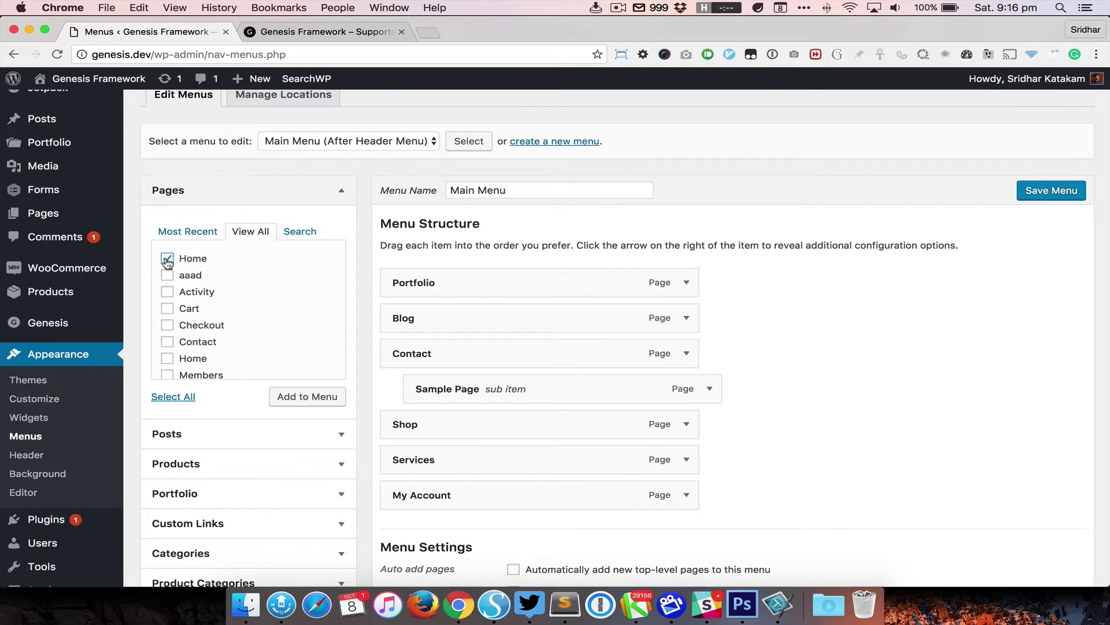
{"action": "left_click", "coordinate": [305, 398]}
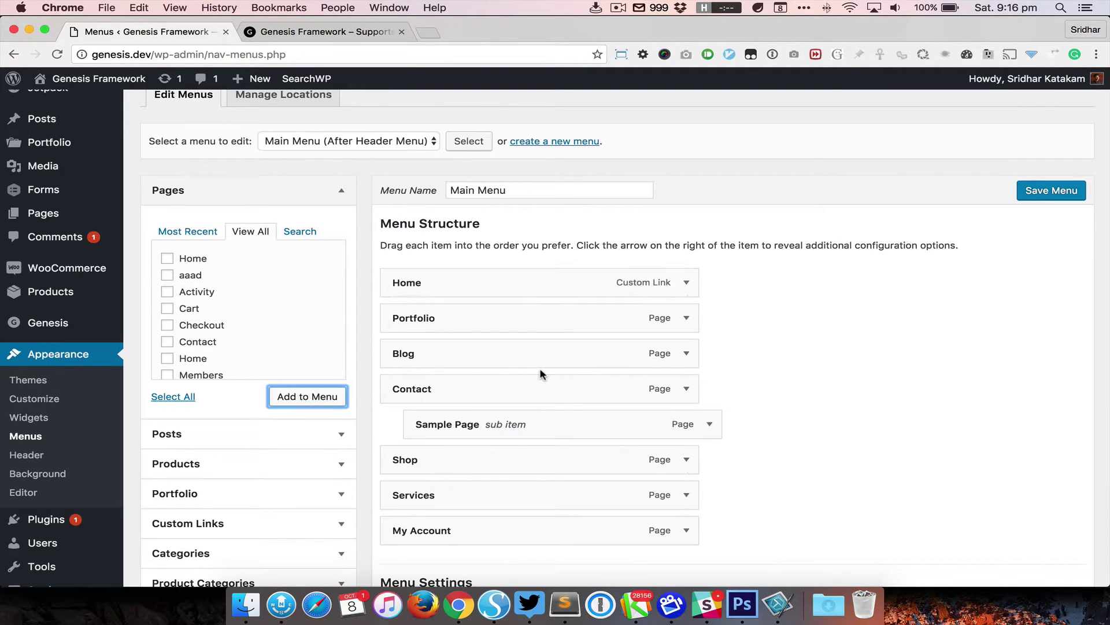
{"action": "scroll", "coordinate": [540, 373], "scroll_direction": "down", "scroll_amount": 2}
{"action": "left_click", "coordinate": [1019, 142]}
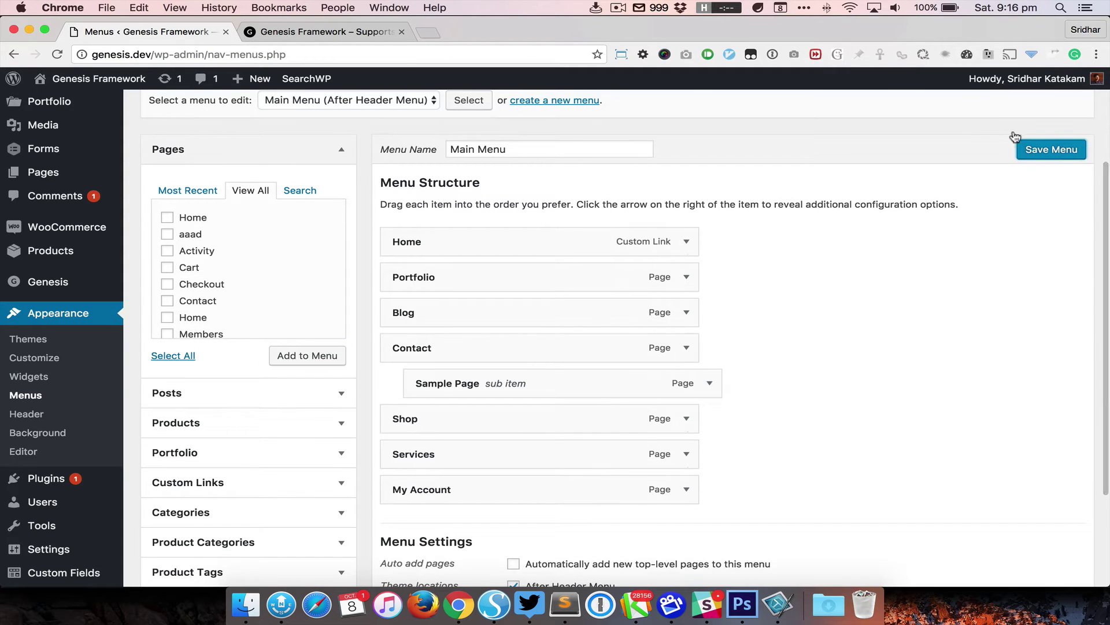
Reload the live front page to confirm Home now leads the navigation links
{"action": "left_click", "coordinate": [324, 32]}
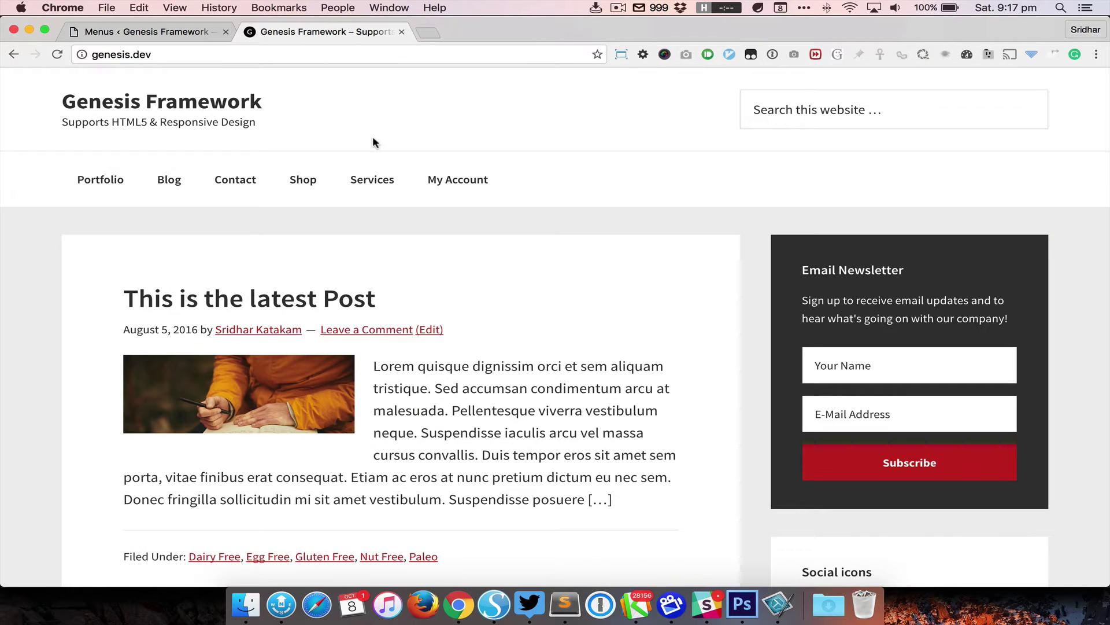
{"action": "key", "text": "super+r"}
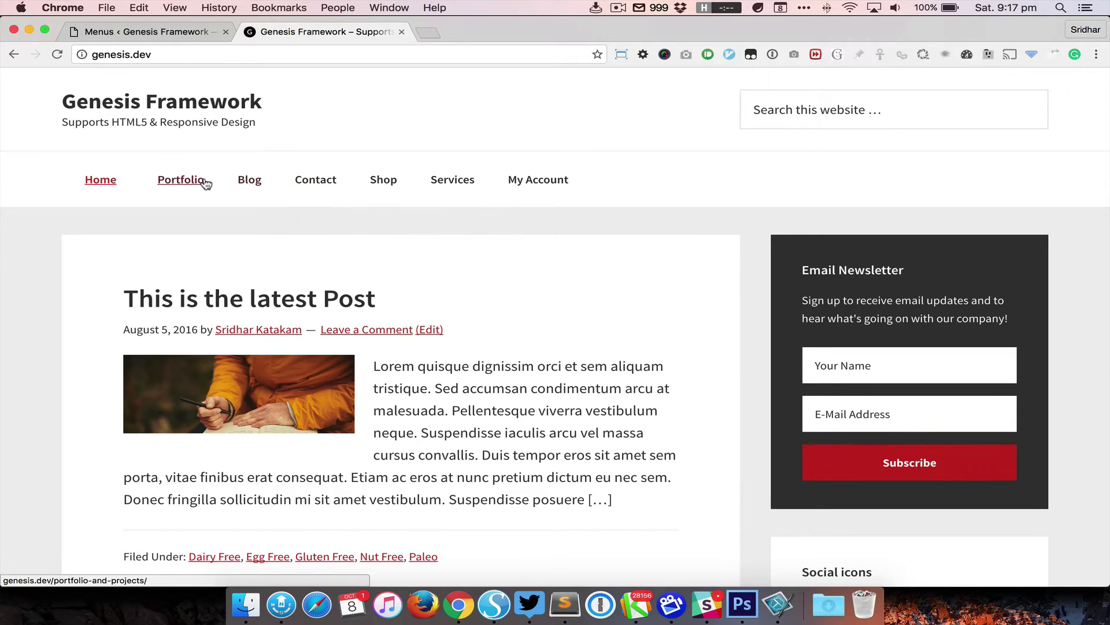
{"action": "mouse_move", "coordinate": [320, 183]}
From the Menus admin page, open Appearance > Header to reach the Customizer's Header Image panel
{"action": "left_click", "coordinate": [185, 37]}
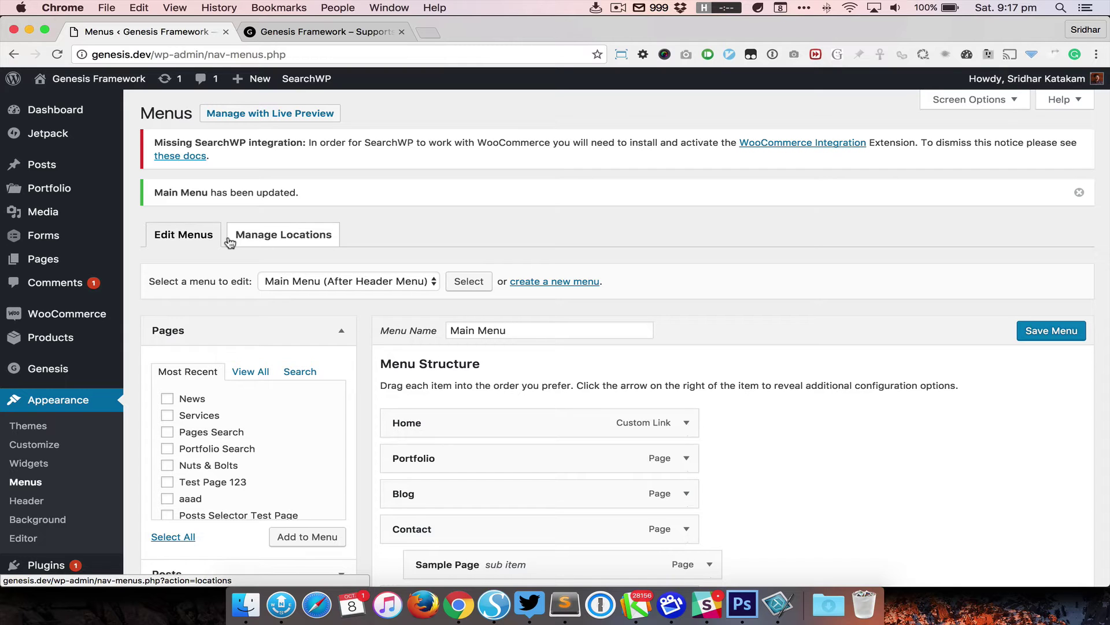
{"action": "scroll", "coordinate": [230, 242], "scroll_direction": "down", "scroll_amount": 2}
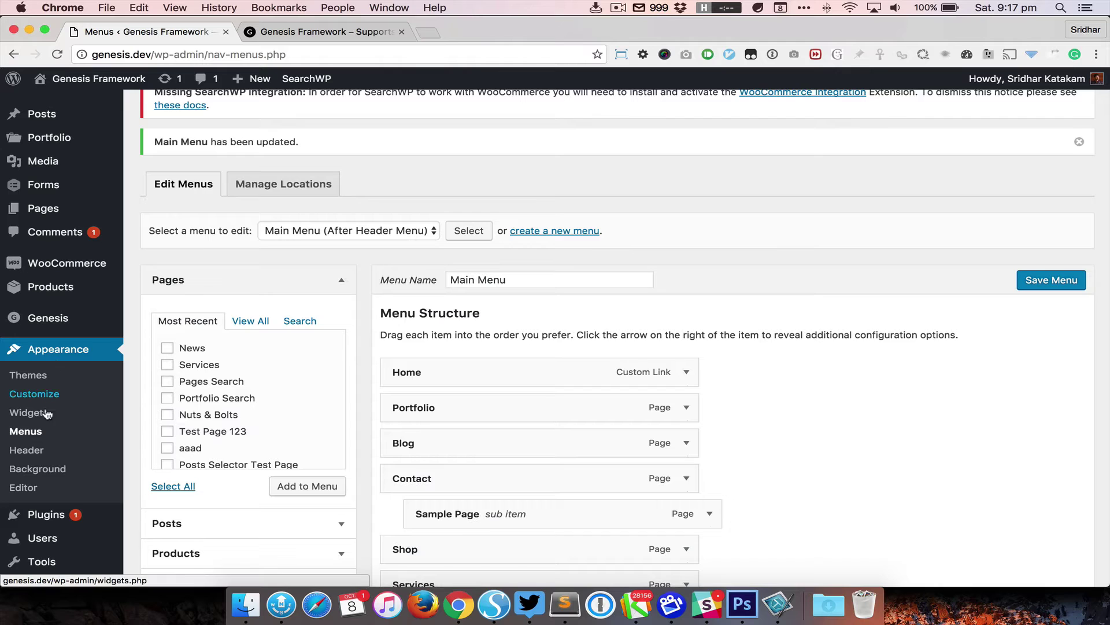
{"action": "left_click", "coordinate": [35, 455]}
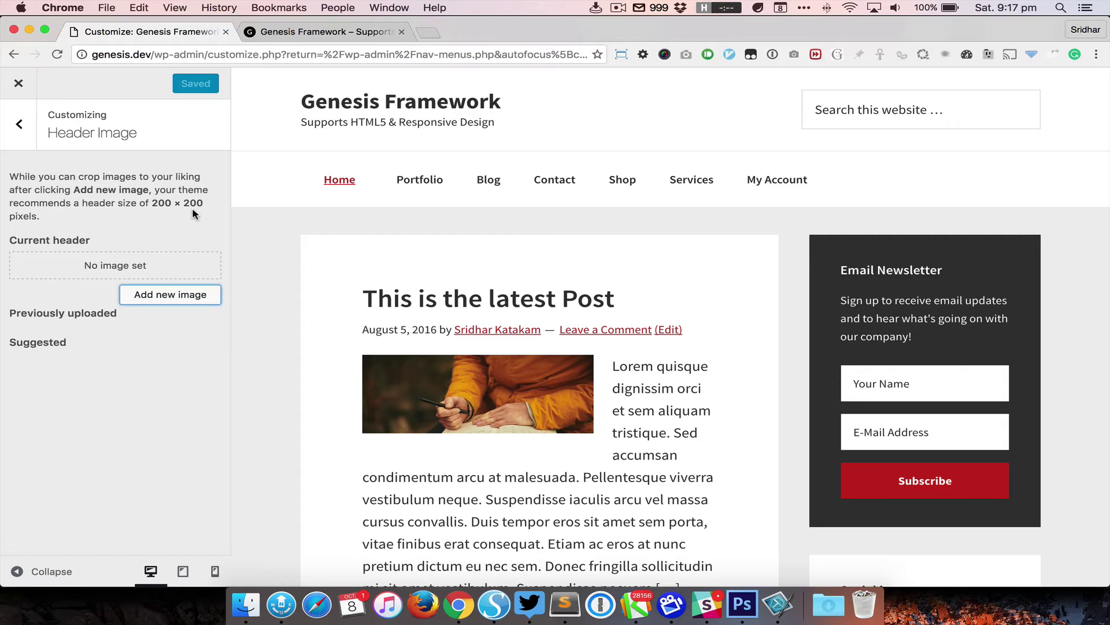
Upload circular-logo-200x200.png as the header image without cropping and publish it
{"action": "left_click", "coordinate": [151, 294]}
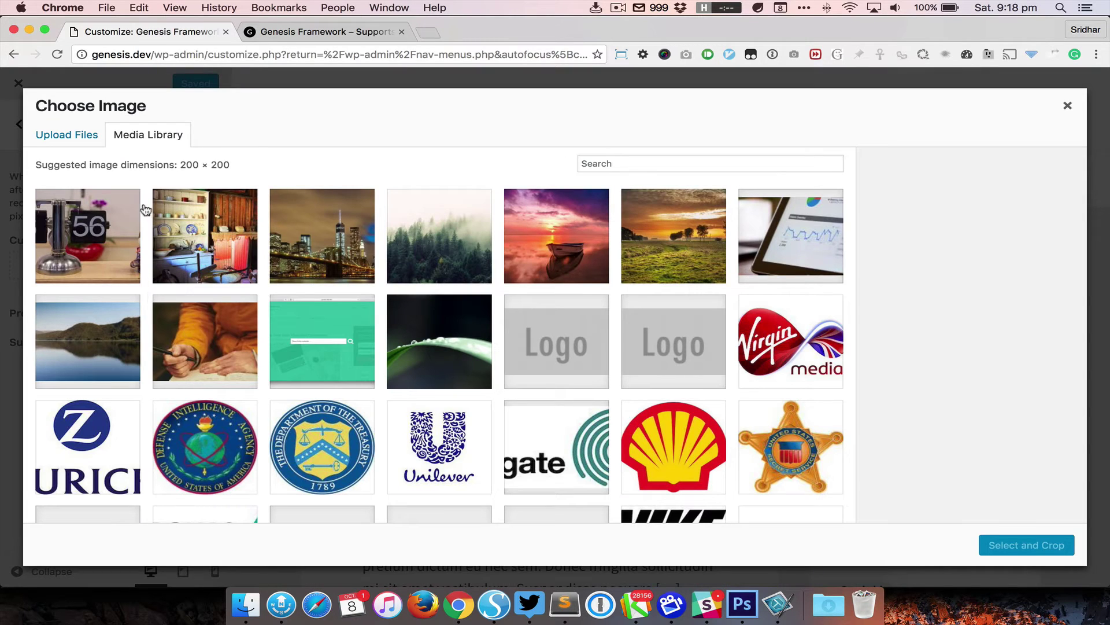
{"action": "key", "text": "super+Tab"}
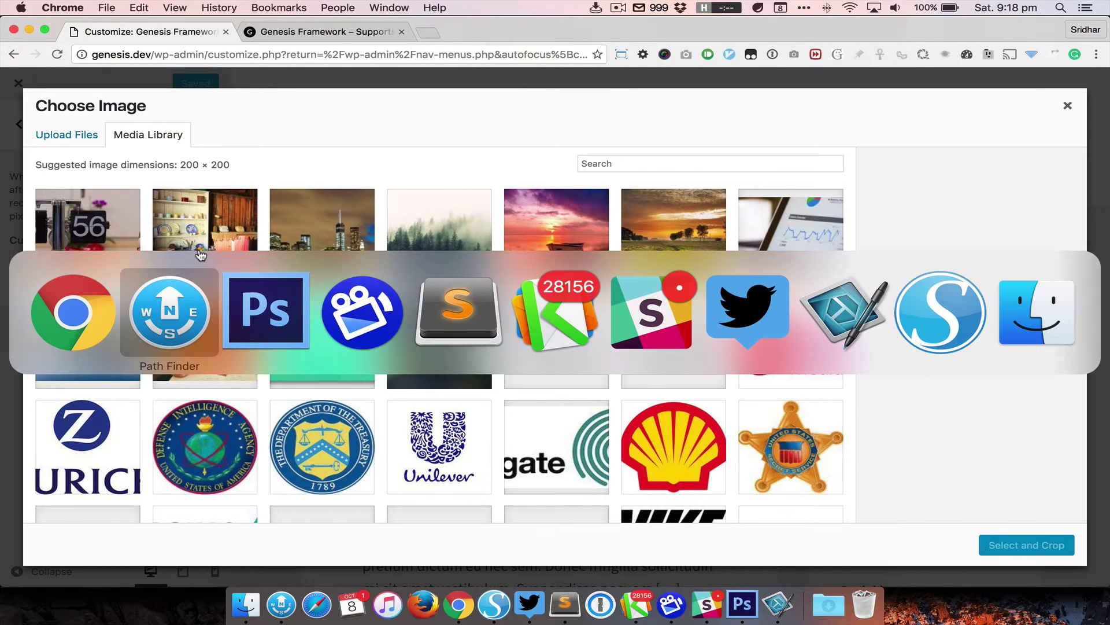
{"action": "left_click_drag", "start_coordinate": [300, 111], "coordinate": [304, 179]}
{"action": "key", "text": "super+Tab"}
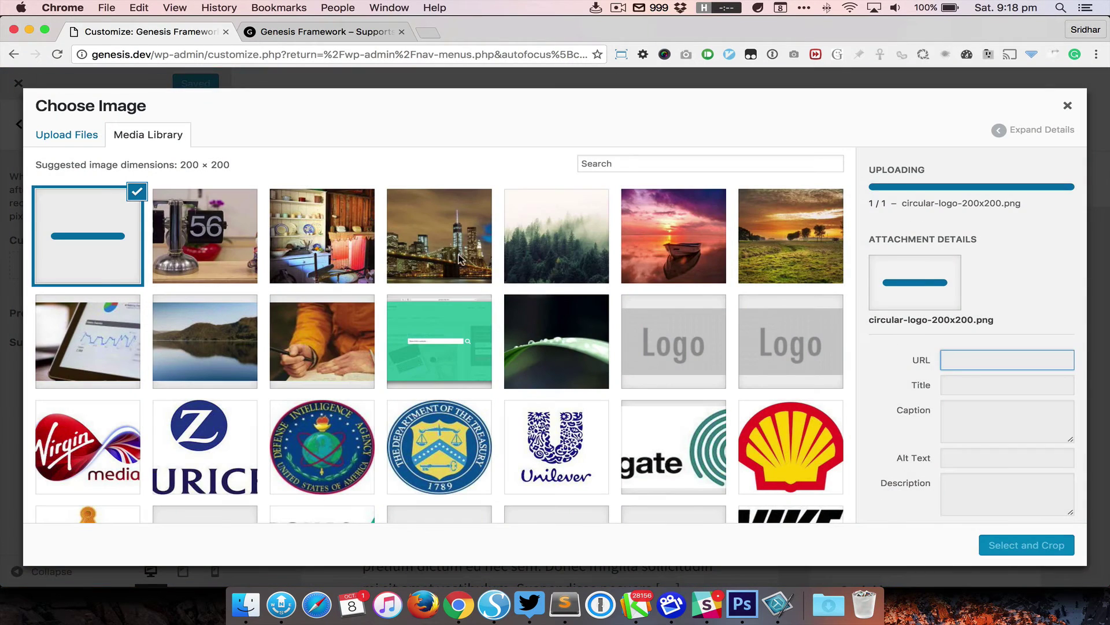
{"action": "left_click", "coordinate": [1039, 554]}
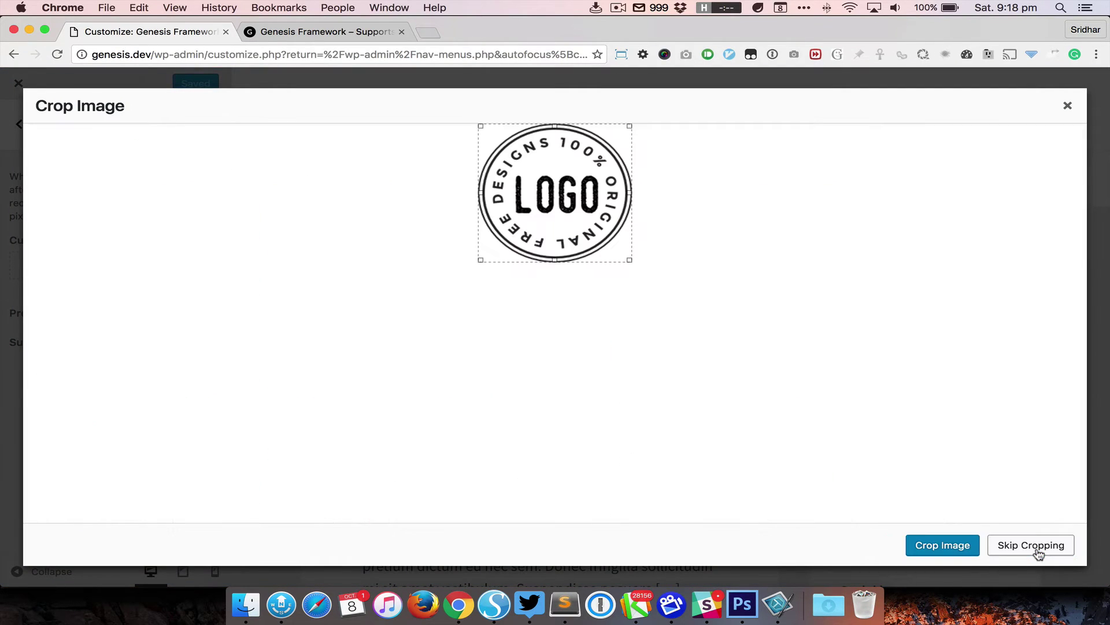
{"action": "left_click", "coordinate": [1050, 547]}
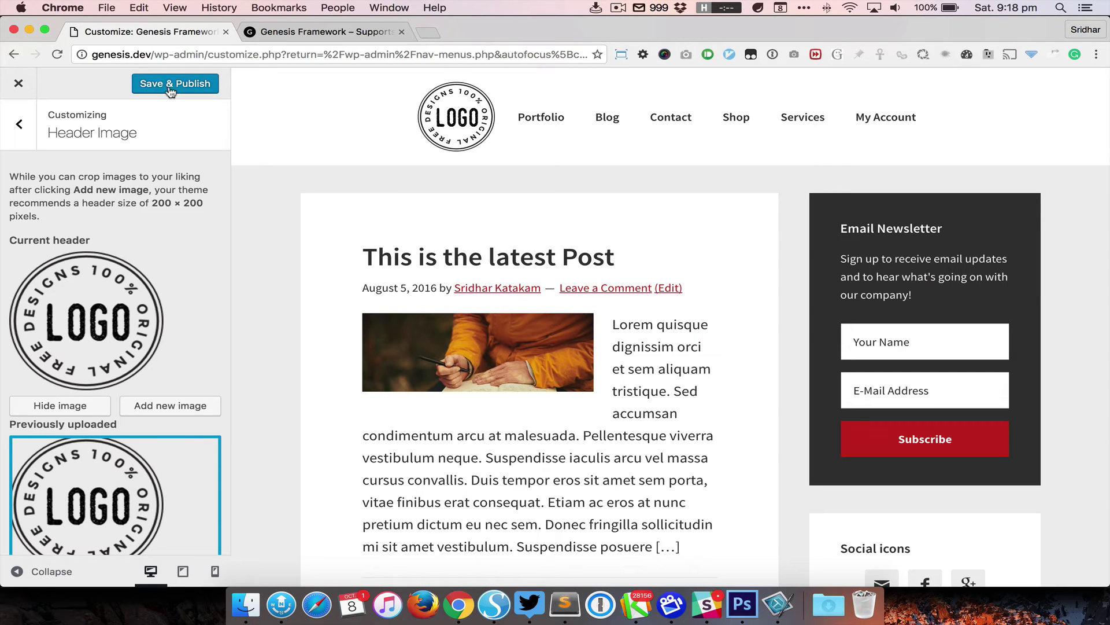
{"action": "left_click", "coordinate": [169, 88]}
Close the Customizer and reload the live front page to see the LOGO in the header
{"action": "left_click", "coordinate": [18, 84]}
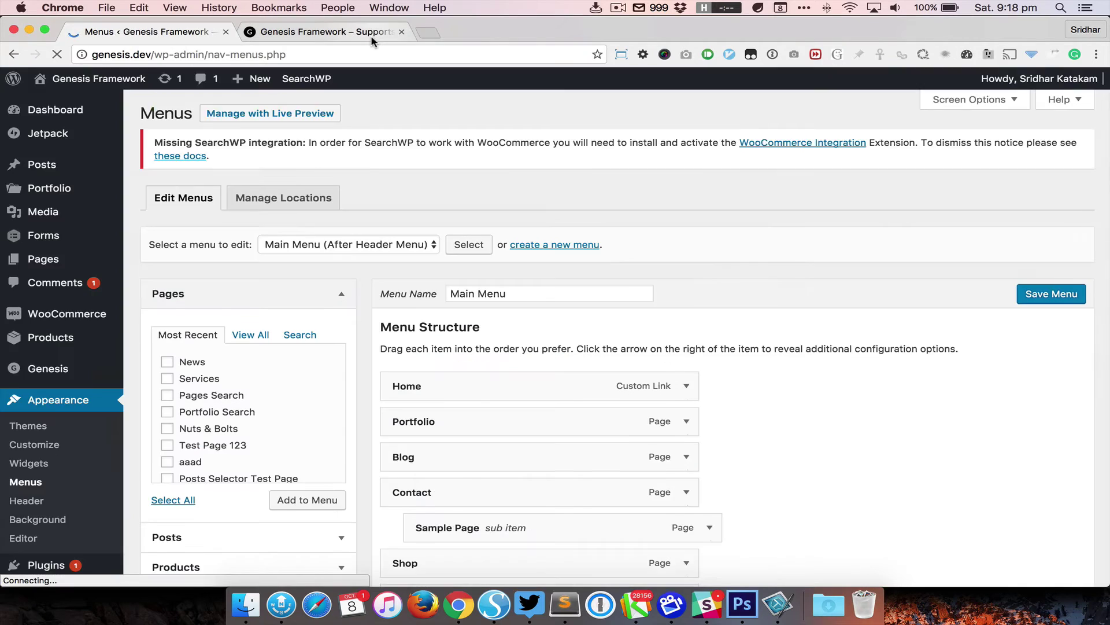
{"action": "left_click", "coordinate": [364, 34]}
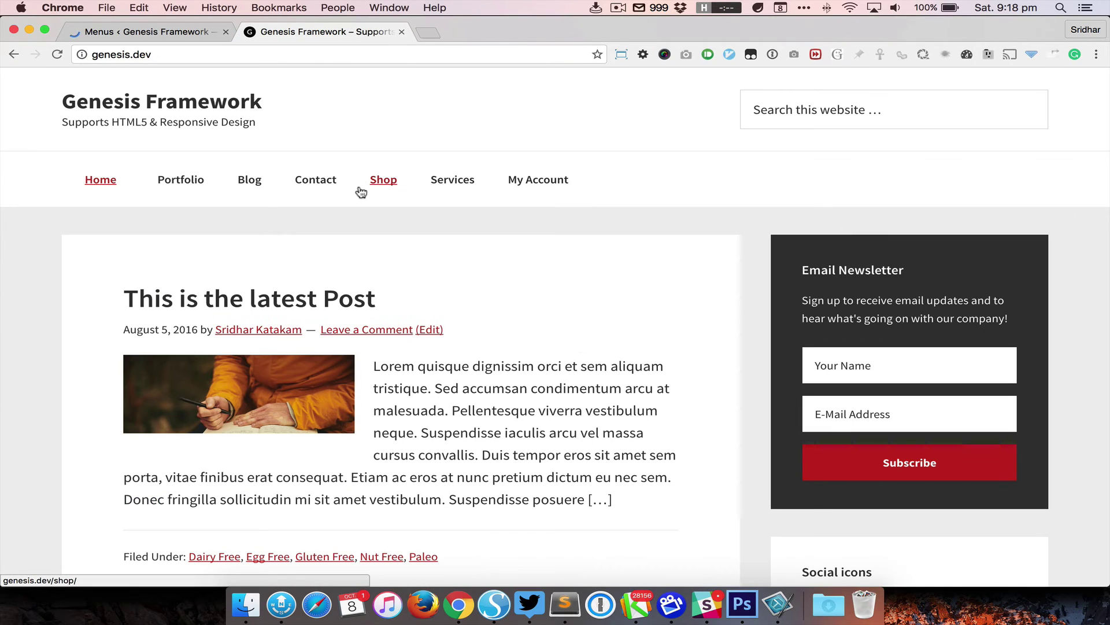
{"action": "left_click", "coordinate": [361, 192]}
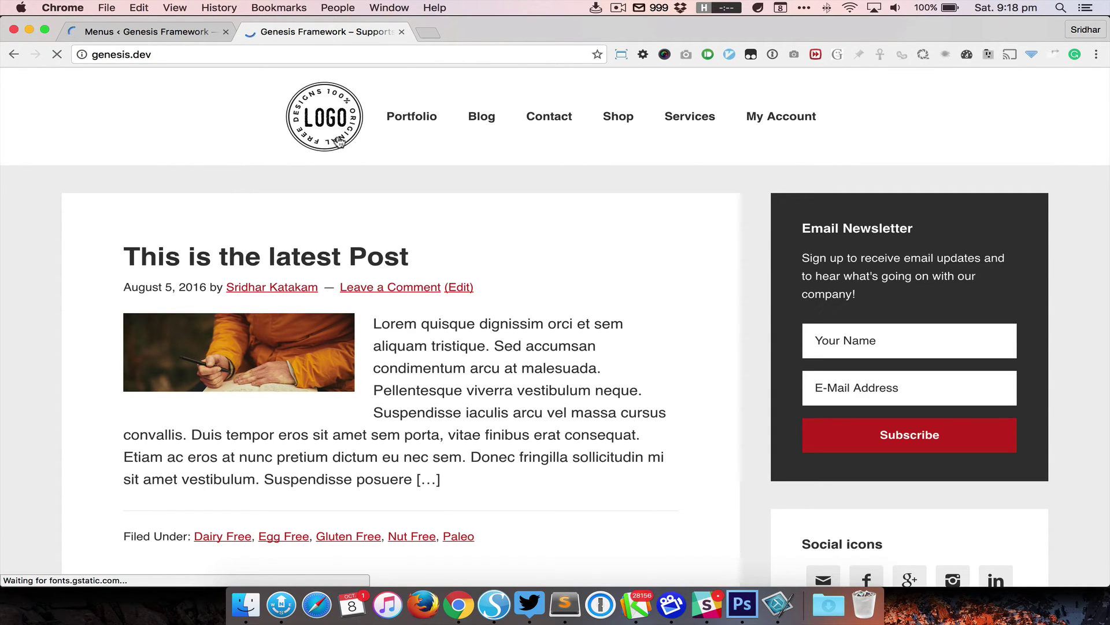
Drag Home between Contact and Shop in the Main Menu and save the menu
{"action": "left_click", "coordinate": [198, 35]}
{"action": "scroll", "coordinate": [540, 330], "scroll_direction": "down", "scroll_amount": 3}
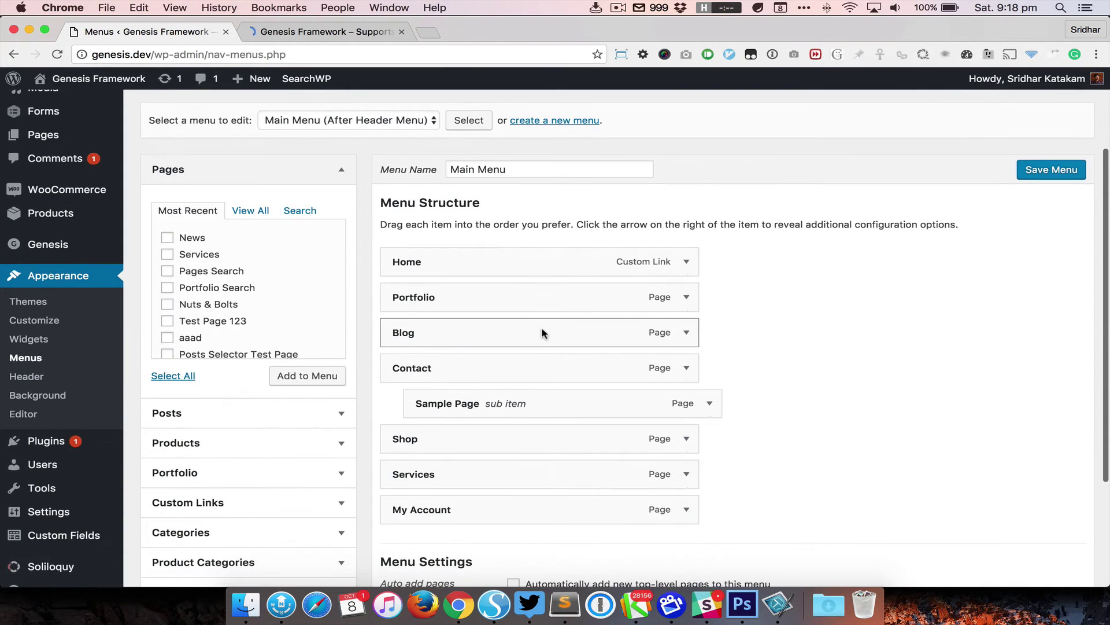
{"action": "scroll", "coordinate": [541, 334], "scroll_direction": "down", "scroll_amount": 1}
{"action": "left_click_drag", "start_coordinate": [532, 220], "coordinate": [540, 367]}
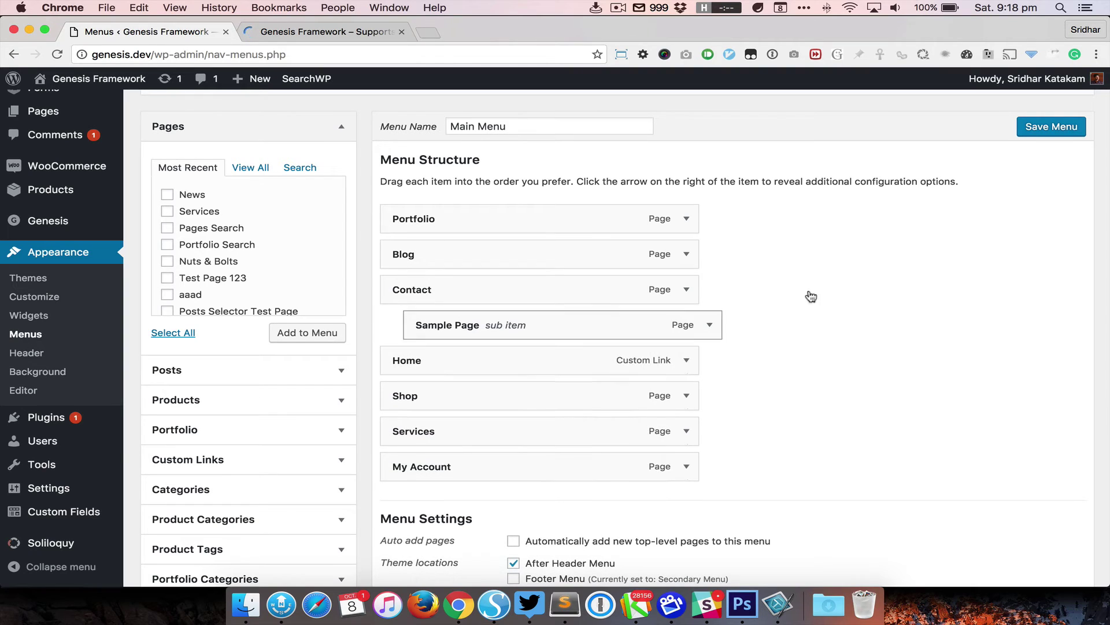
{"action": "left_click", "coordinate": [1052, 126]}
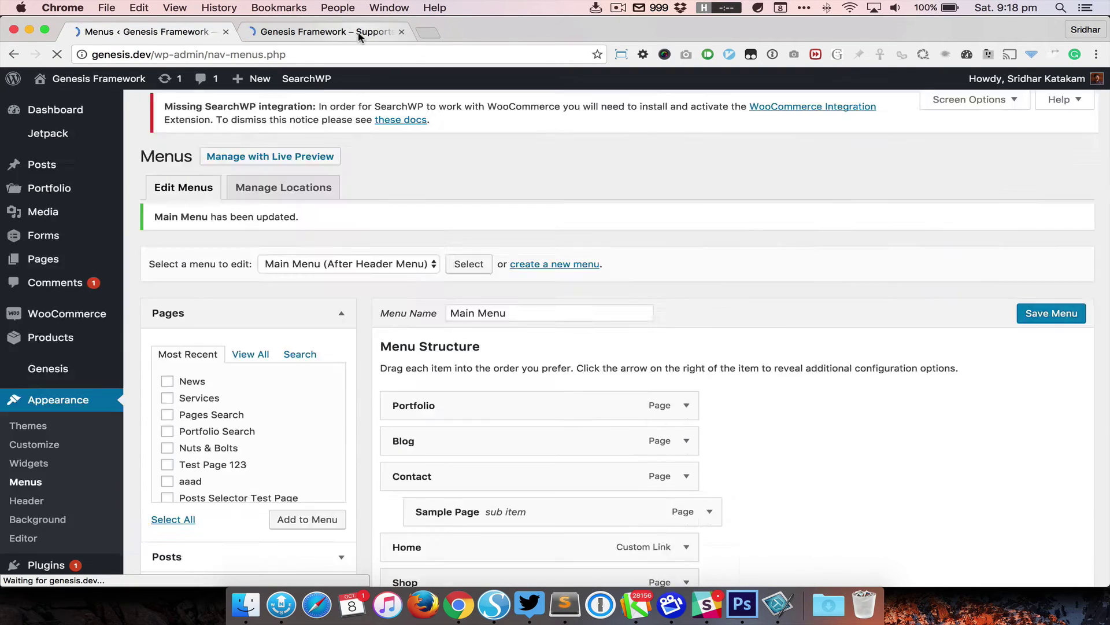
{"action": "left_click", "coordinate": [356, 34]}
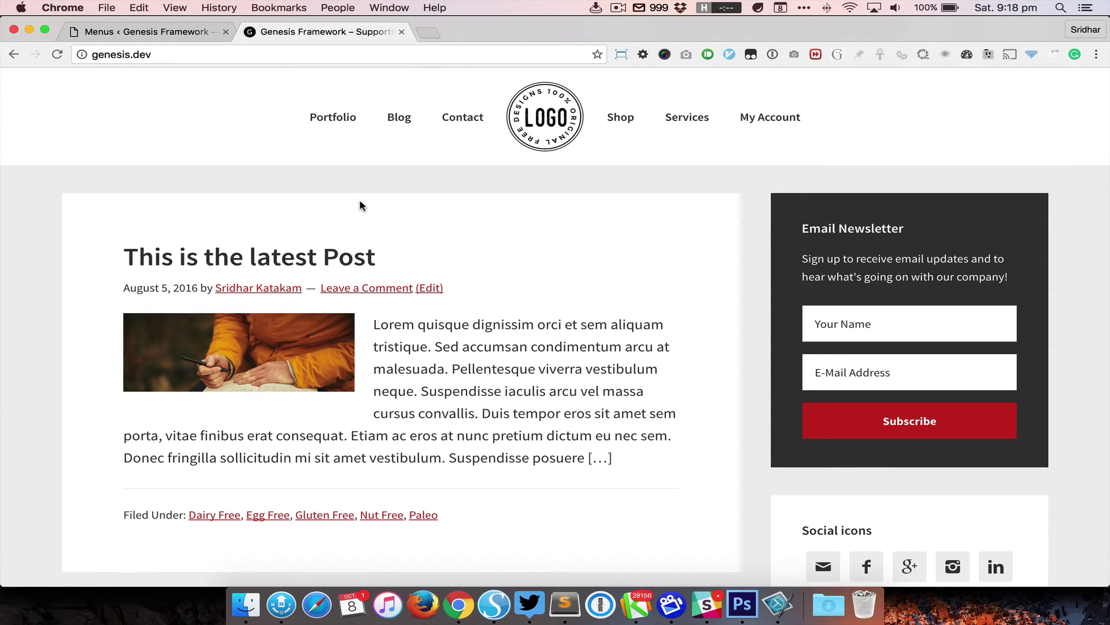
Scroll the live front page to review the LOGO centred between Contact and Shop
{"action": "scroll", "coordinate": [414, 248], "scroll_direction": "down", "scroll_amount": 5}
{"action": "scroll", "coordinate": [414, 248], "scroll_direction": "up", "scroll_amount": 5}
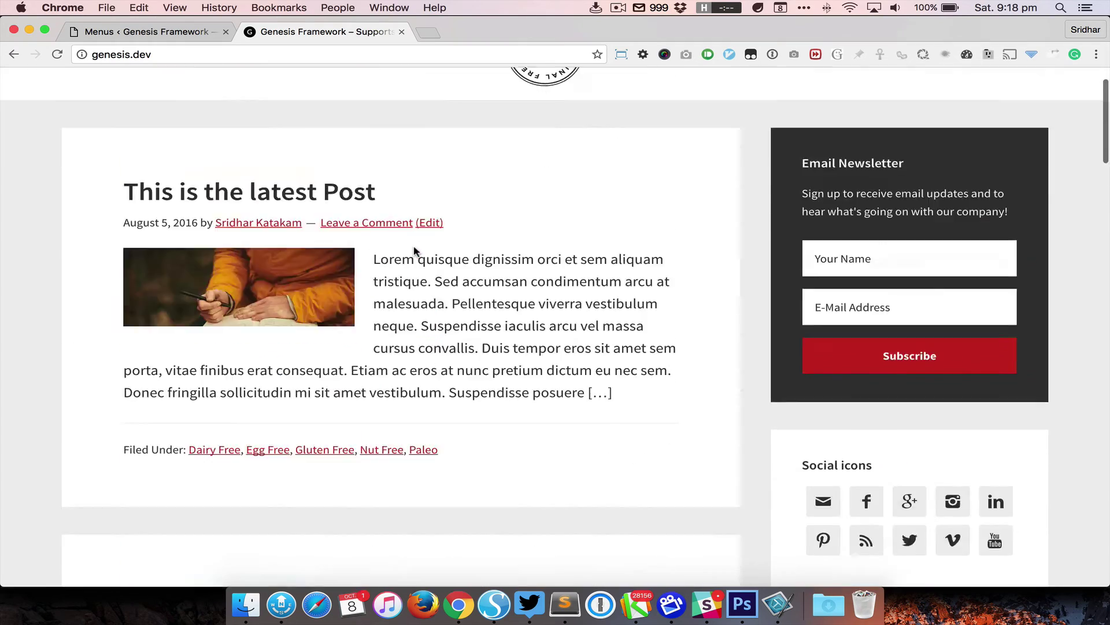
{"action": "scroll", "coordinate": [555, 209], "scroll_direction": "down", "scroll_amount": 2}
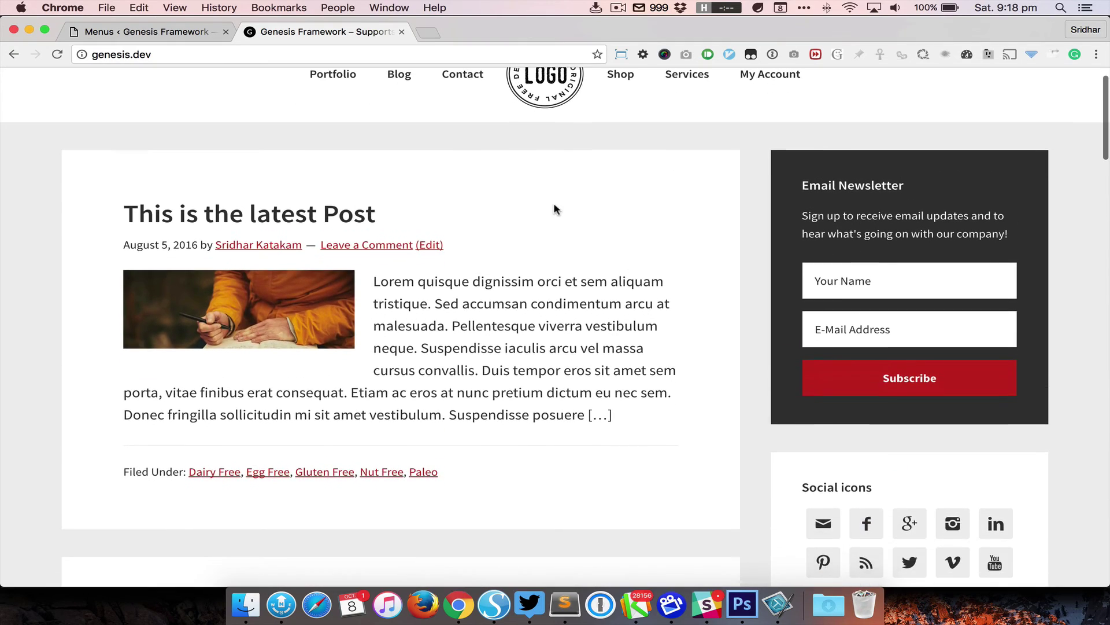
{"action": "scroll", "coordinate": [555, 209], "scroll_direction": "up", "scroll_amount": 2}
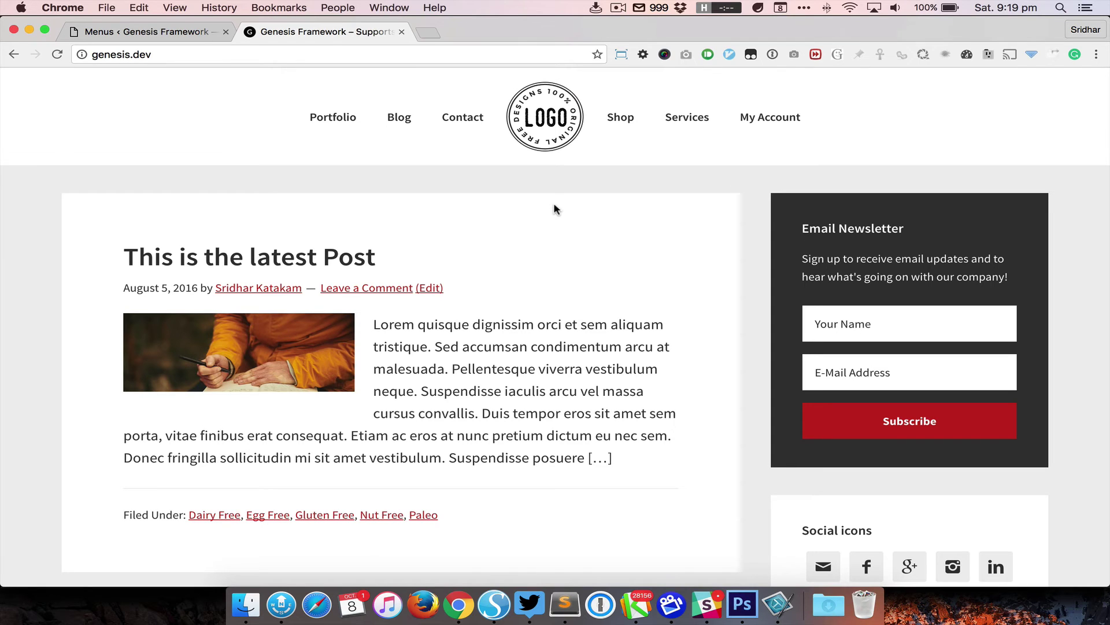
{"action": "key", "text": "super+alt+i"}
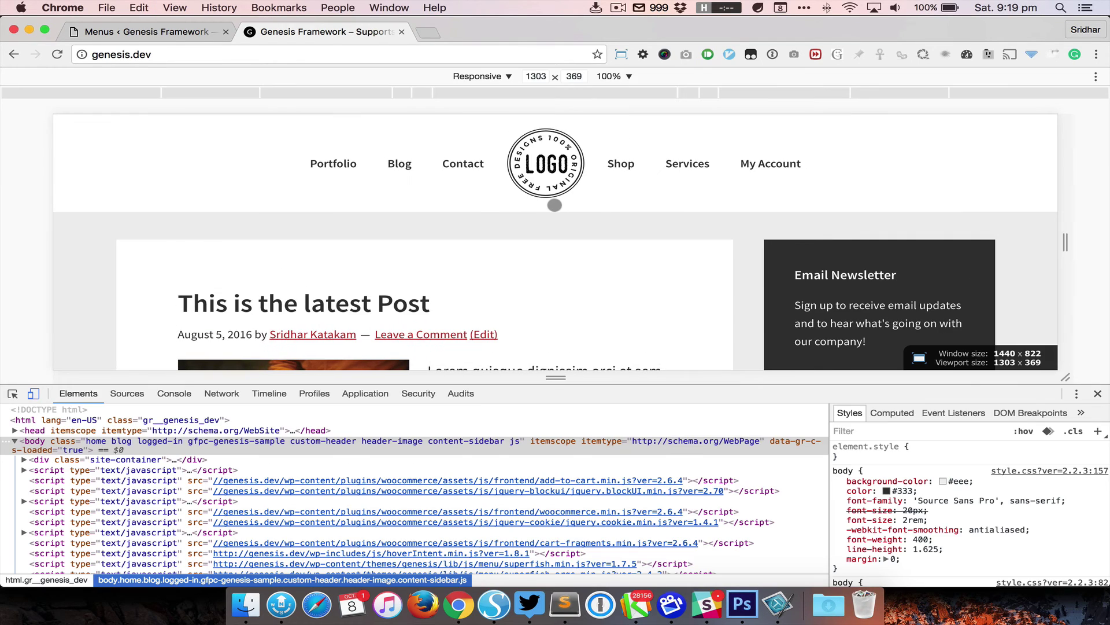
{"action": "left_click_drag", "start_coordinate": [1065, 242], "coordinate": [965, 238]}
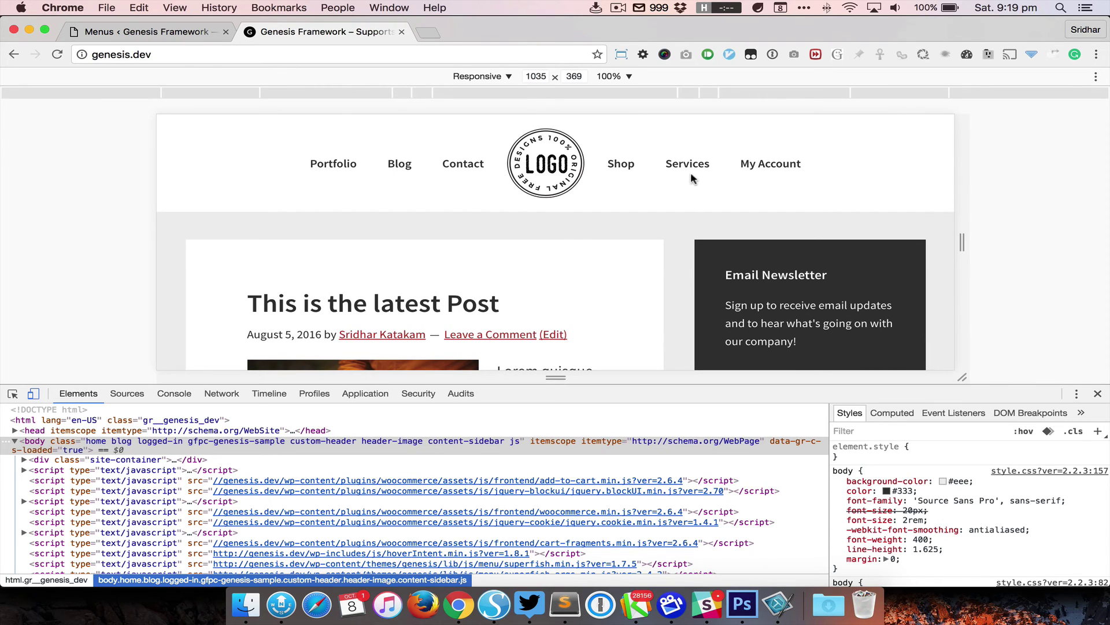
{"action": "left_click_drag", "start_coordinate": [962, 248], "coordinate": [955, 247]}
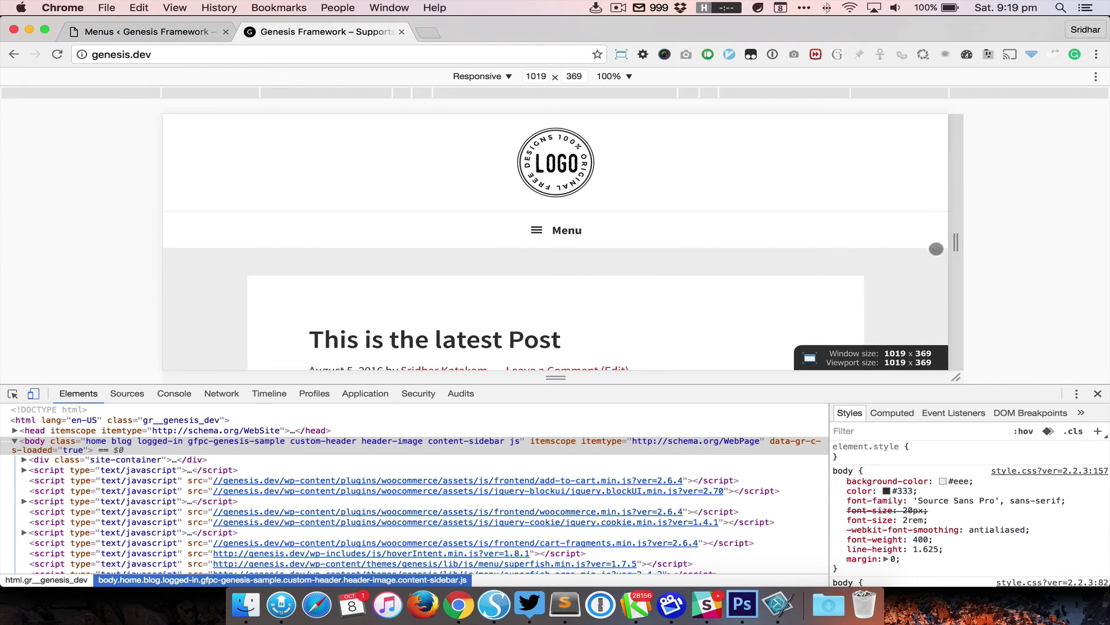
{"action": "left_click", "coordinate": [561, 231]}
{"action": "scroll", "coordinate": [562, 236], "scroll_direction": "down", "scroll_amount": 1}
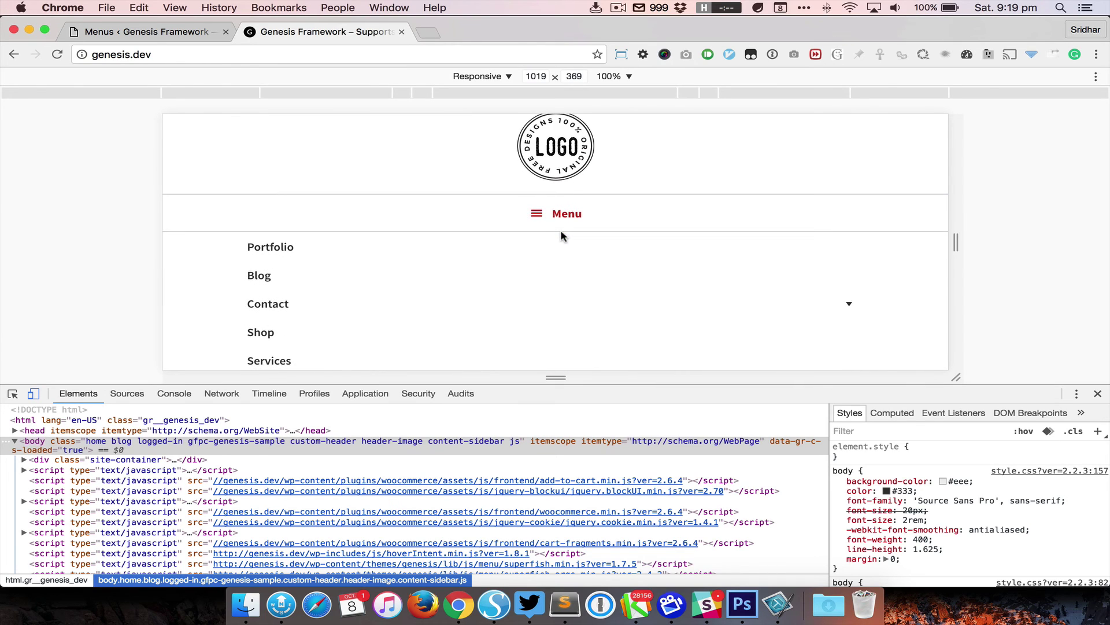
{"action": "scroll", "coordinate": [561, 236], "scroll_direction": "down", "scroll_amount": 1}
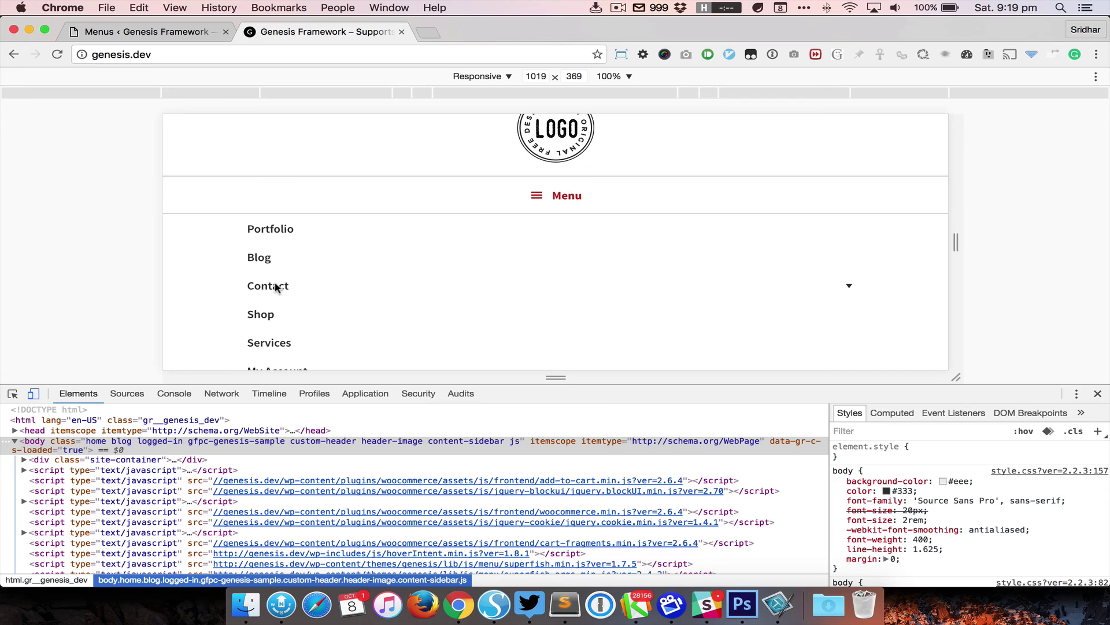
{"action": "left_click", "coordinate": [555, 199]}
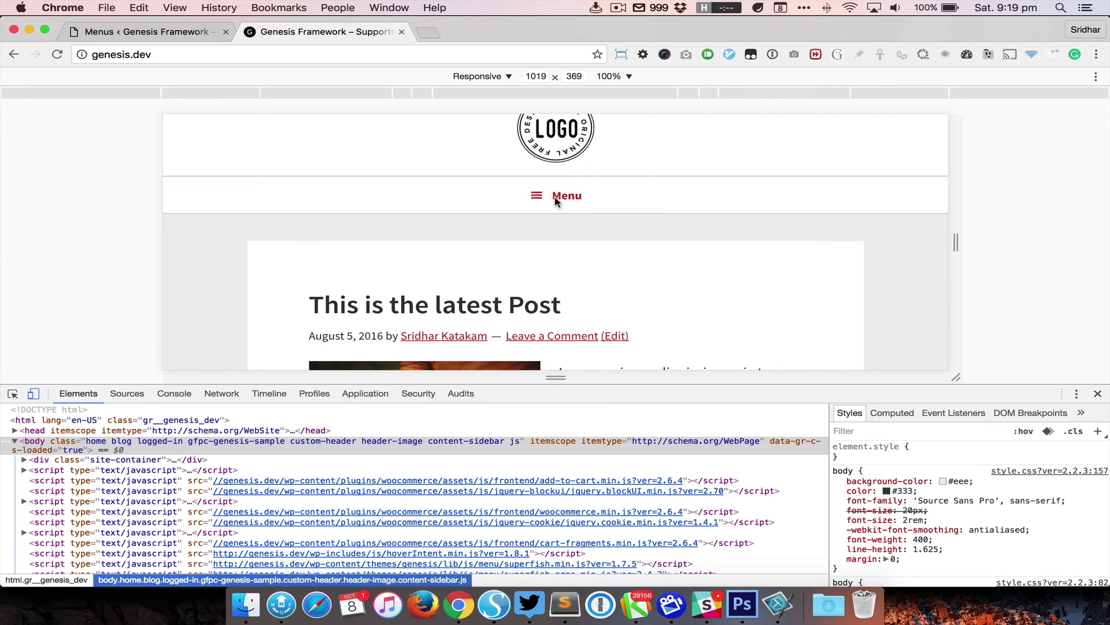
{"action": "scroll", "coordinate": [626, 234], "scroll_direction": "up", "scroll_amount": 2}
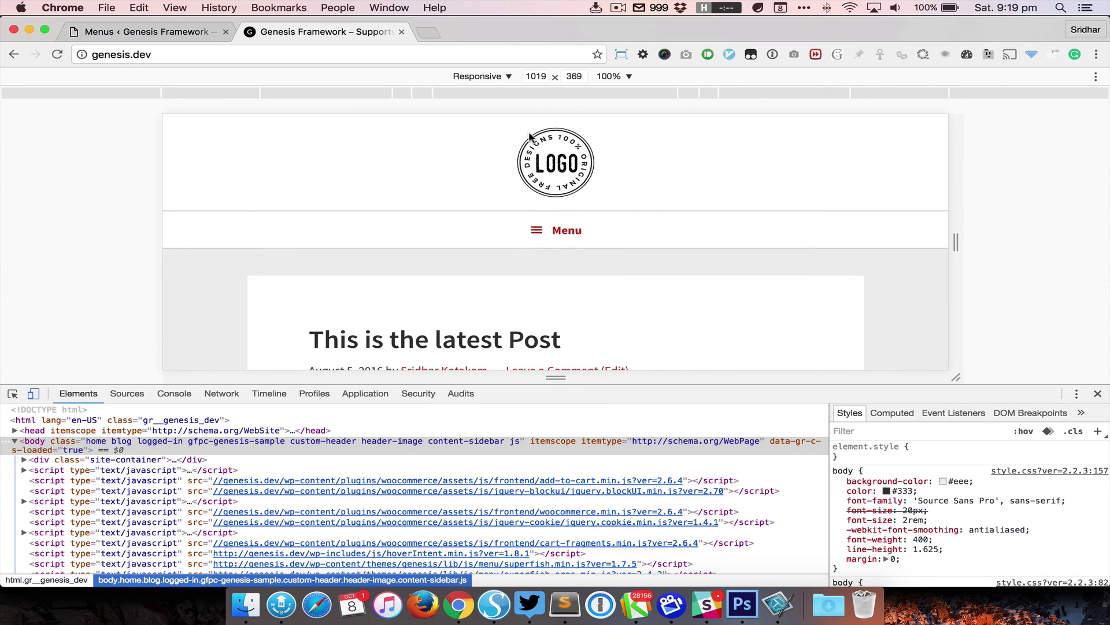
{"action": "left_click_drag", "start_coordinate": [956, 242], "coordinate": [1082, 231]}
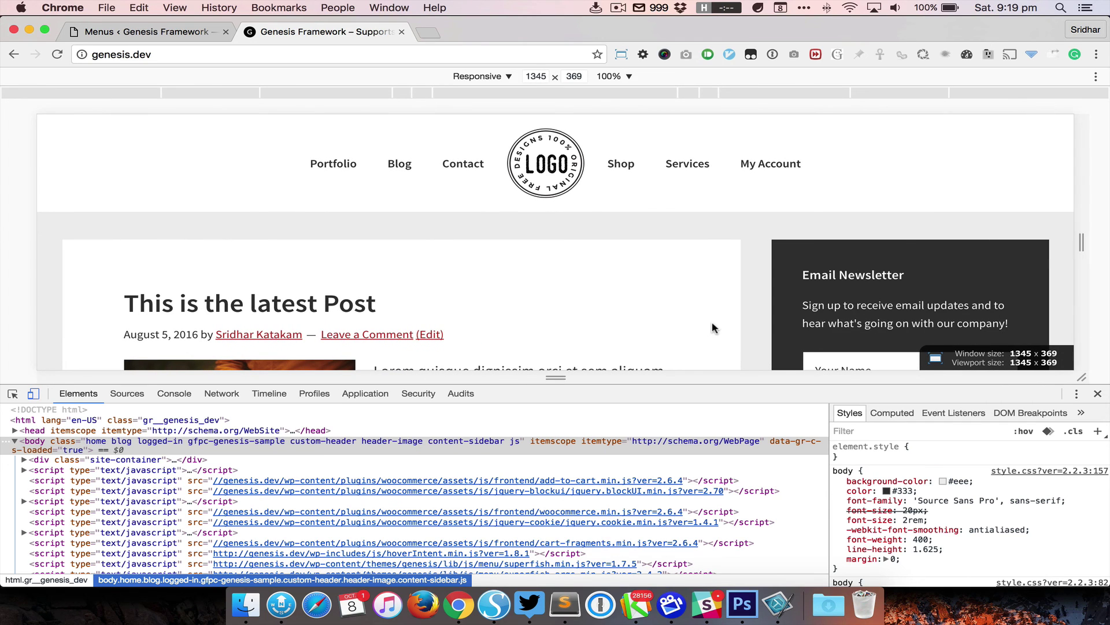
{"action": "key", "text": "super+alt+i"}
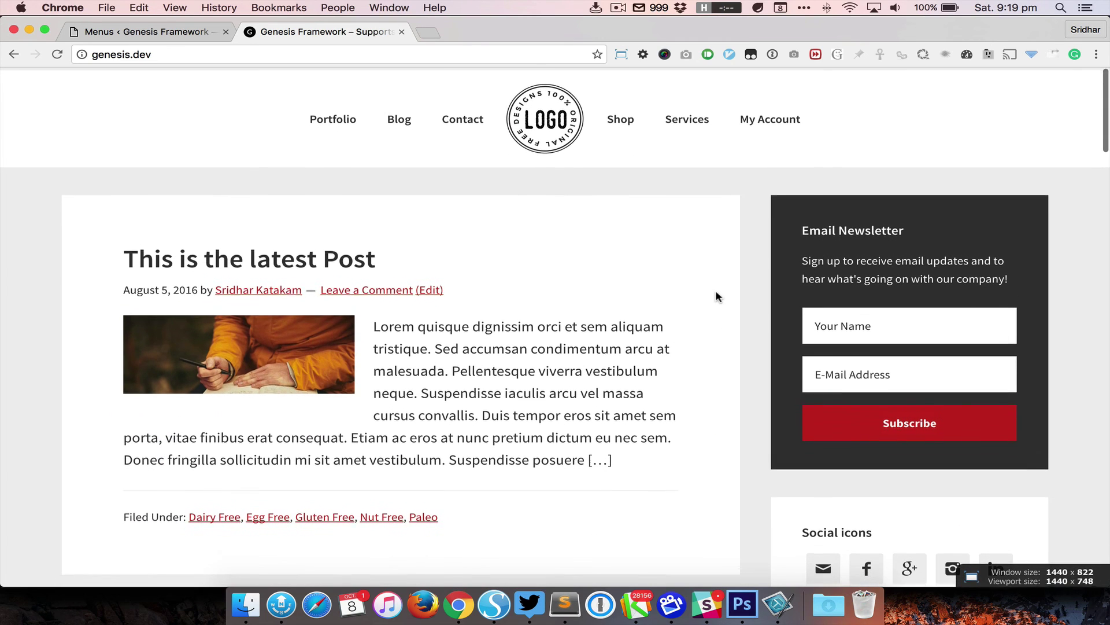